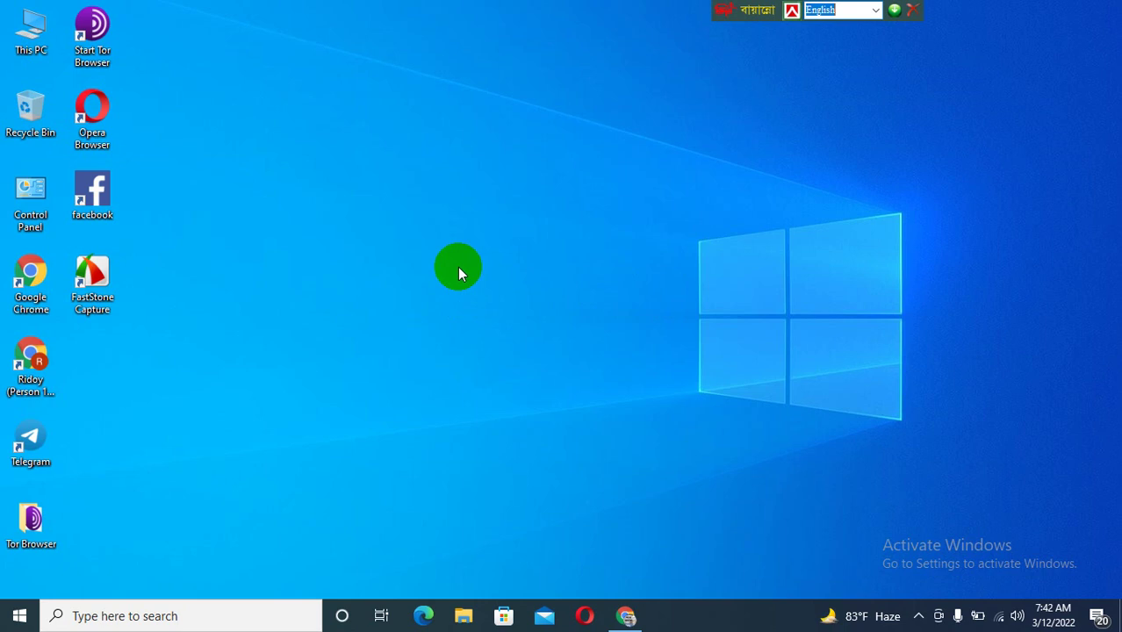
pyautogui.rightClick(507, 216)
pyautogui.click(544, 263)
pyautogui.rightClick(493, 216)
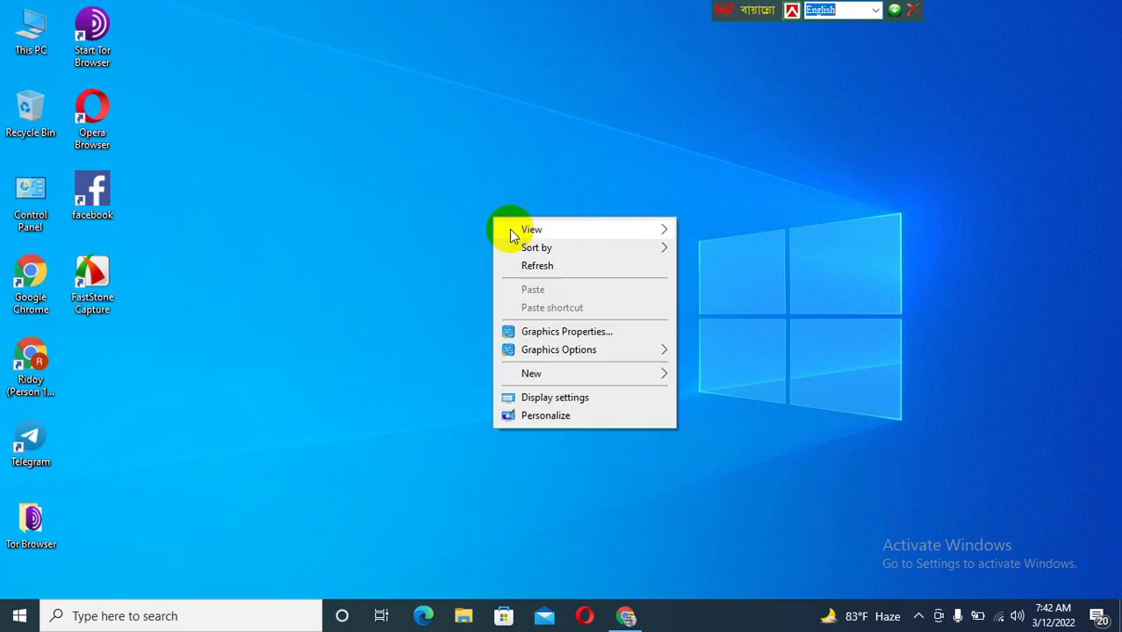
pyautogui.click(554, 263)
pyautogui.rightClick(507, 237)
pyautogui.click(553, 287)
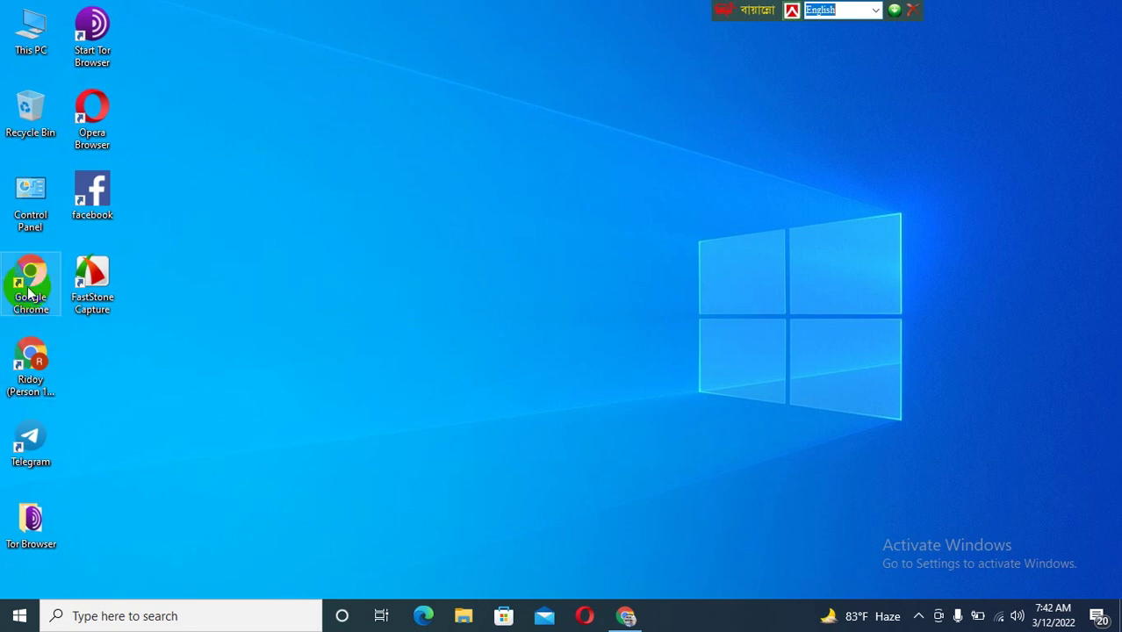
# - Switch to the Chrome window, reload the Fiverr profile page and bring up the Canva home page
pyautogui.click(626, 614)
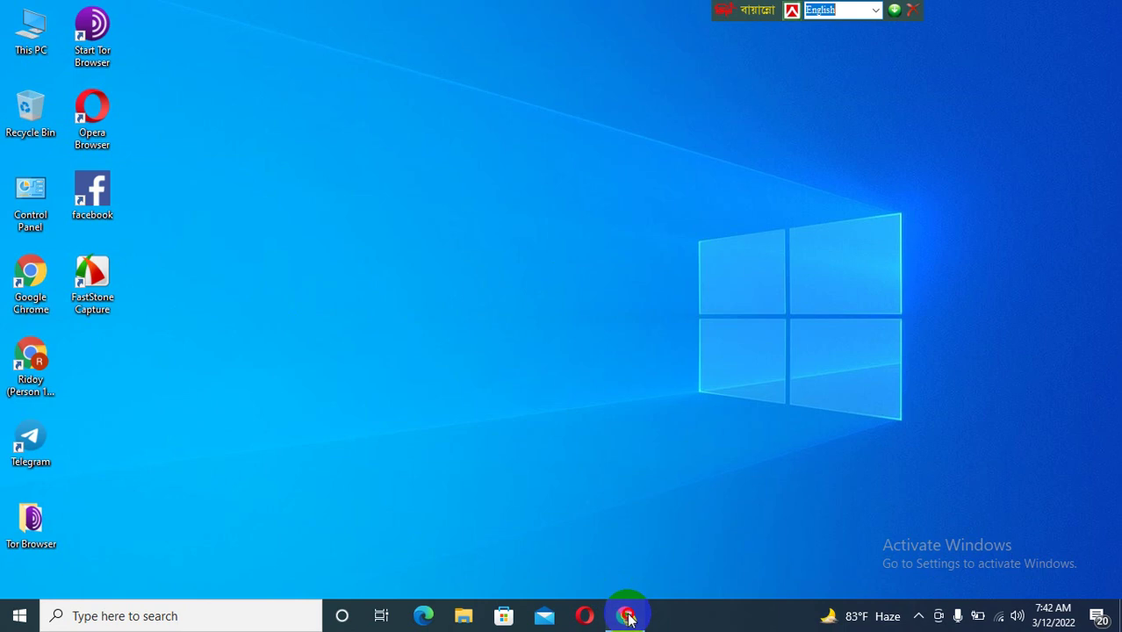
pyautogui.click(875, 117)
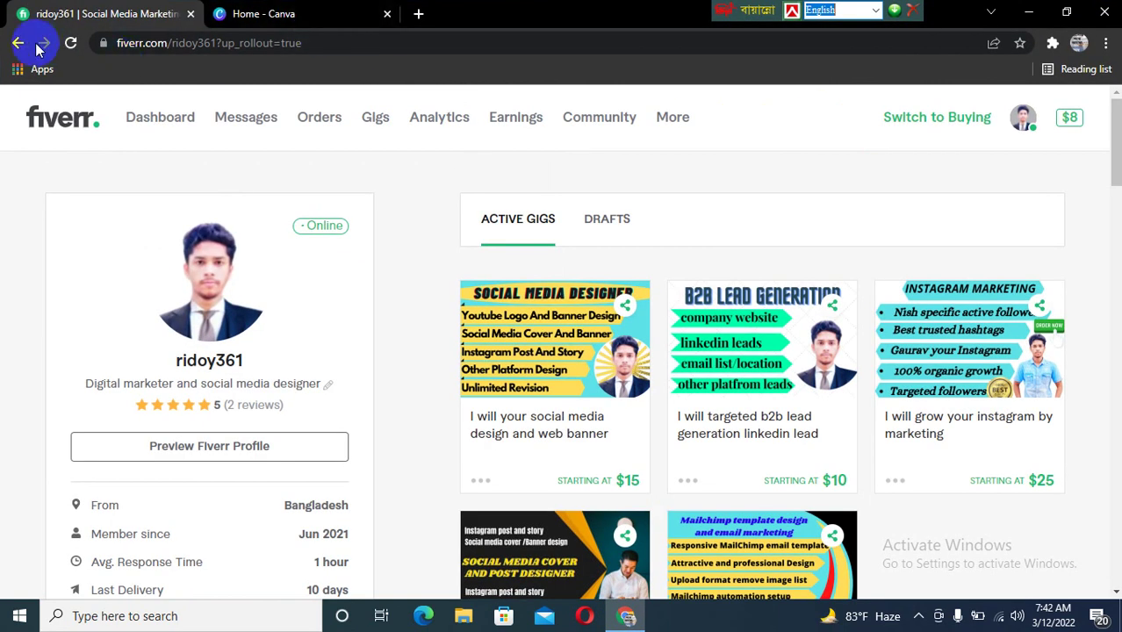
pyautogui.click(70, 42)
pyautogui.click(258, 15)
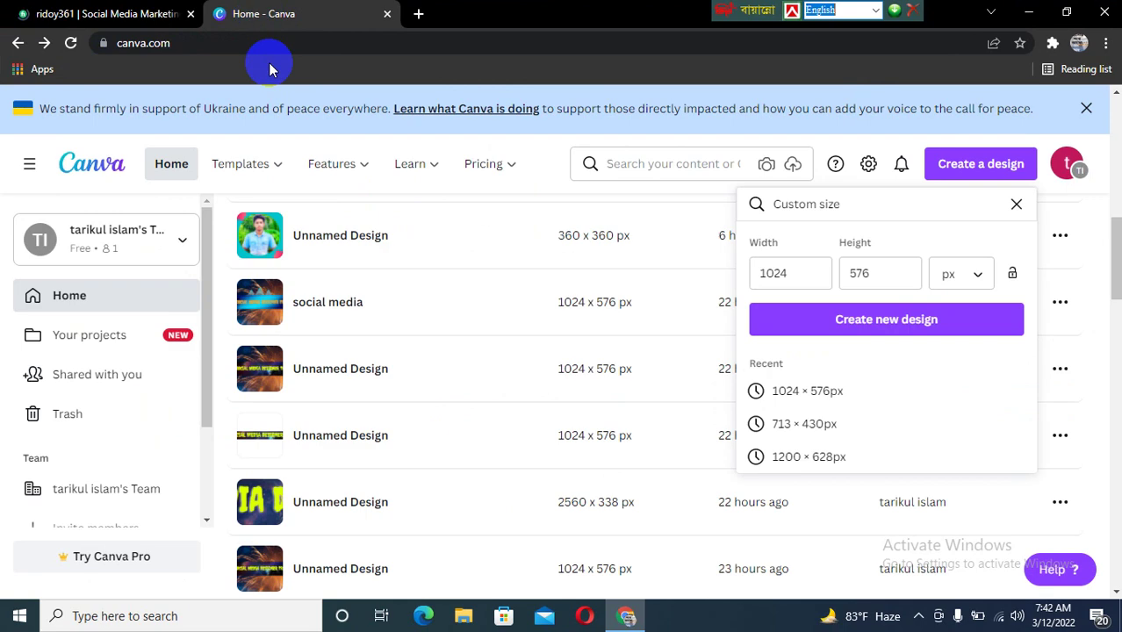
# - Go back to Canva's landing page, dismiss the translation pop-up and log in to reach the Canva home page
pyautogui.moveTo(338, 164)
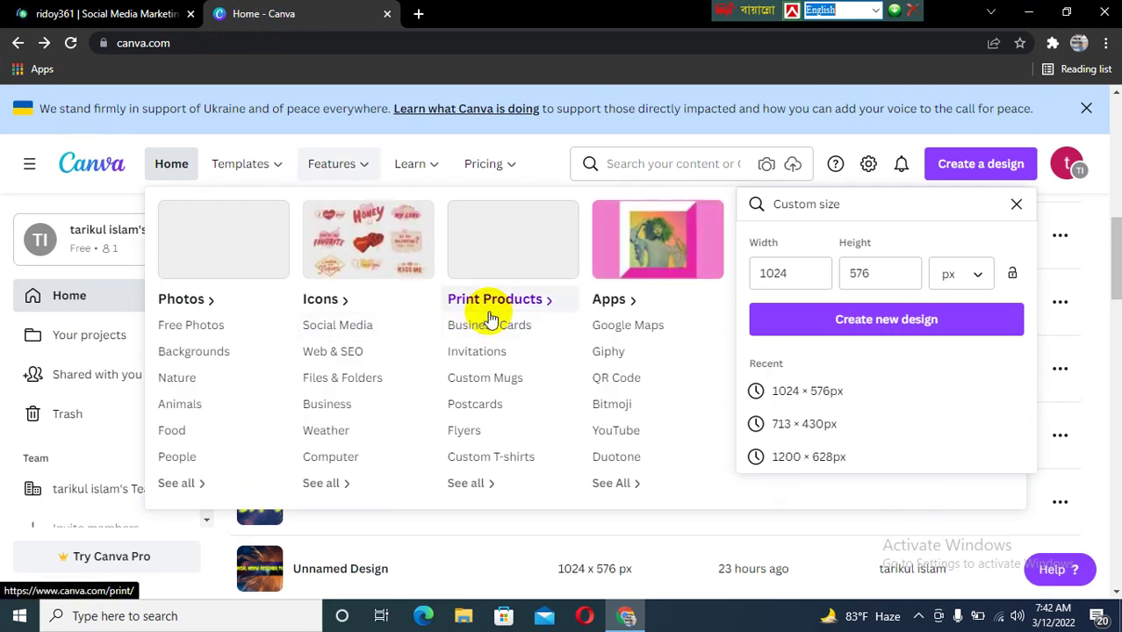
pyautogui.click(17, 42)
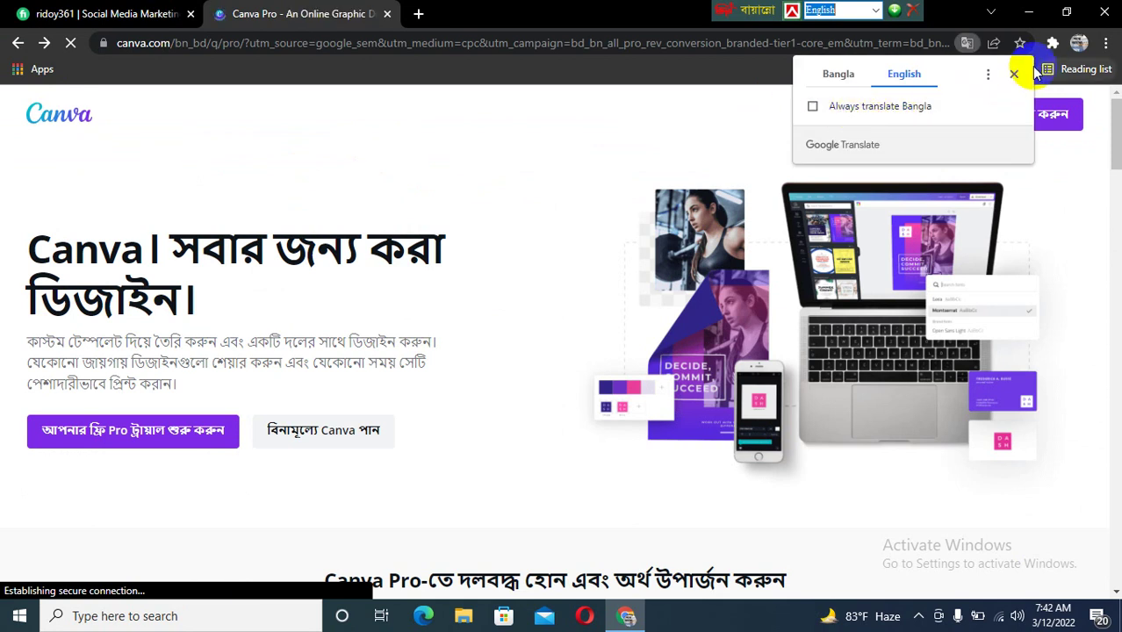
pyautogui.click(1014, 74)
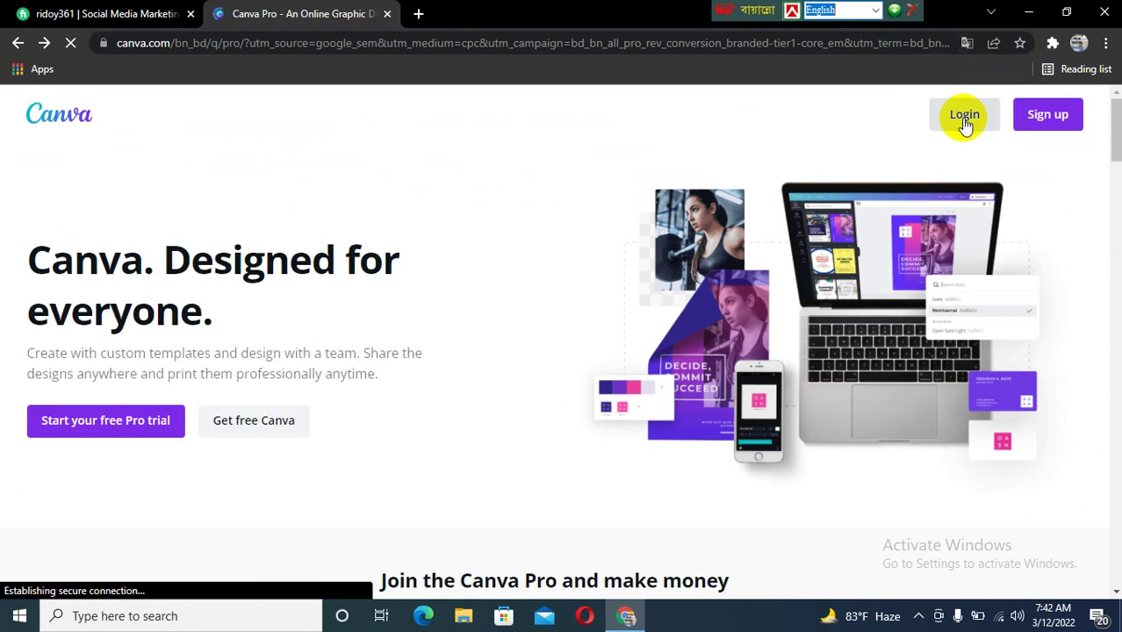
pyautogui.click(964, 121)
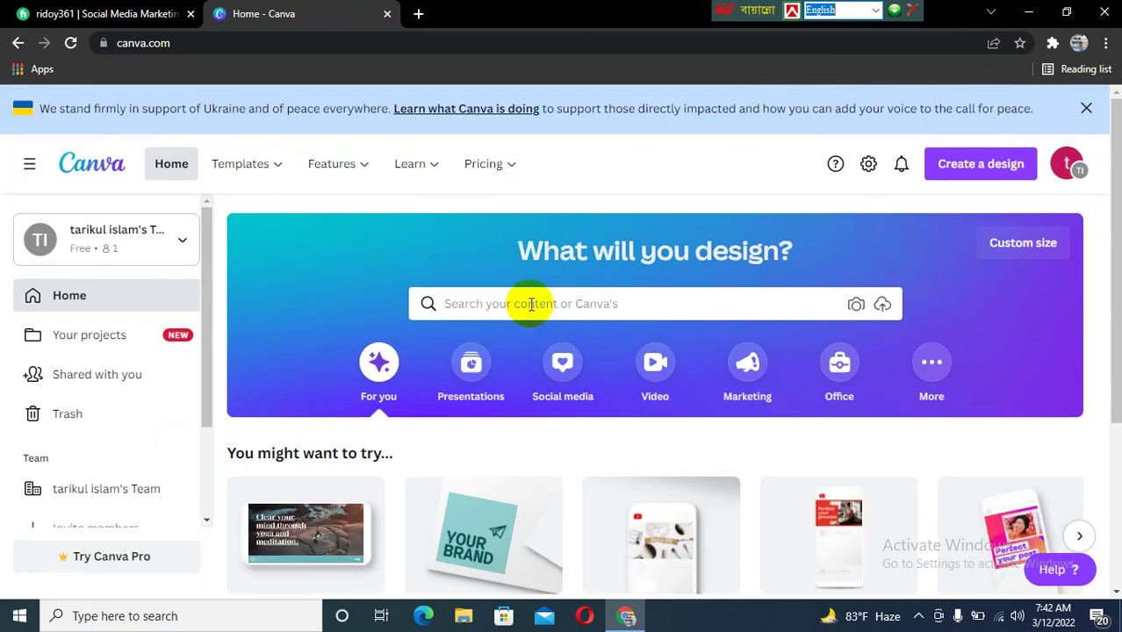
# - Search the Canva templates for "youtube th" and choose the suggestion "tutorial youtube thumbnail"
pyautogui.click(530, 304)
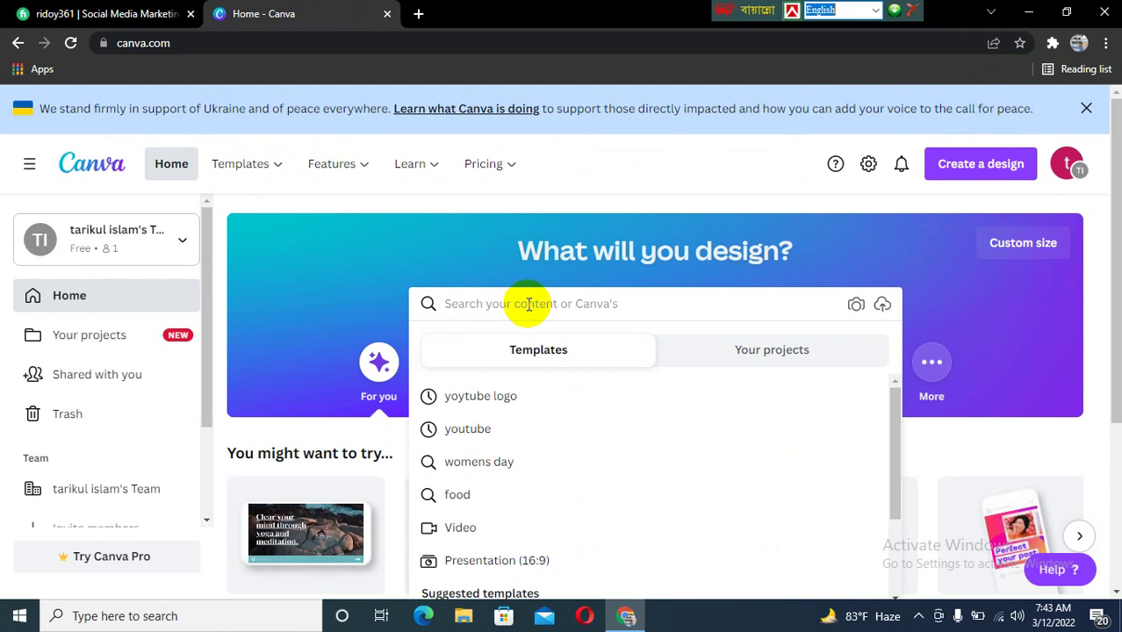
pyautogui.write('yo')
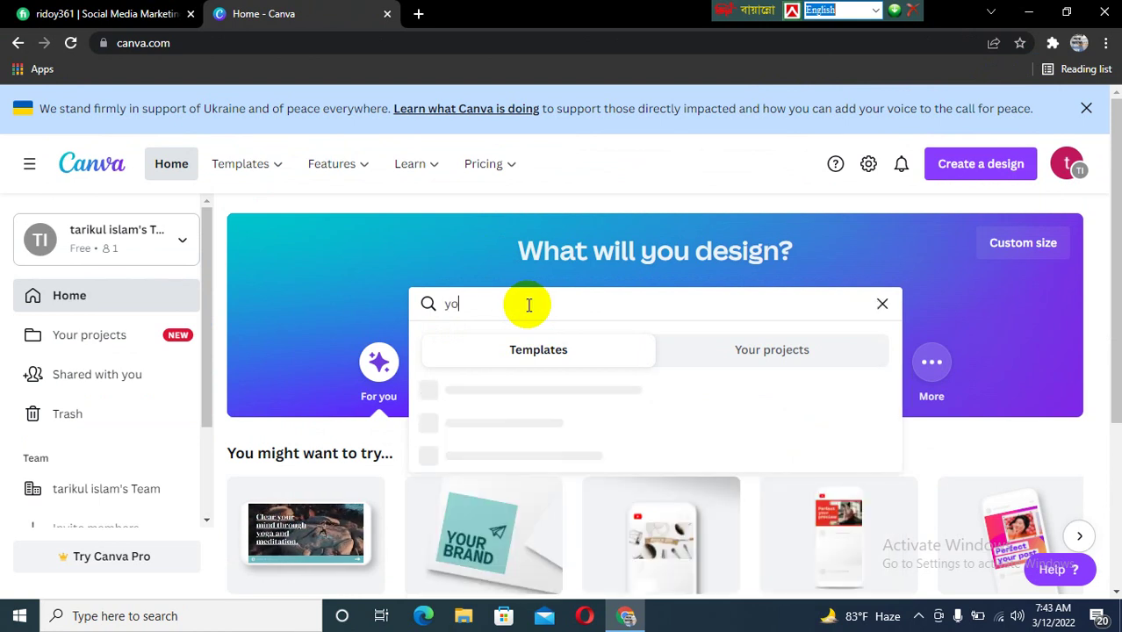
pyautogui.write('ut')
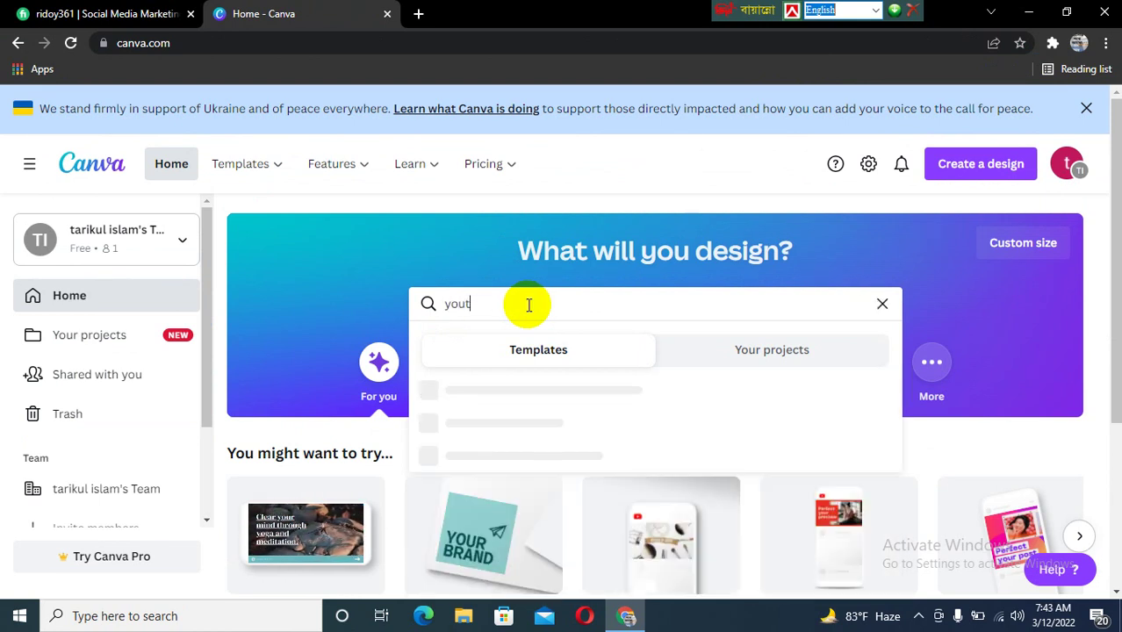
pyautogui.write('ube th')
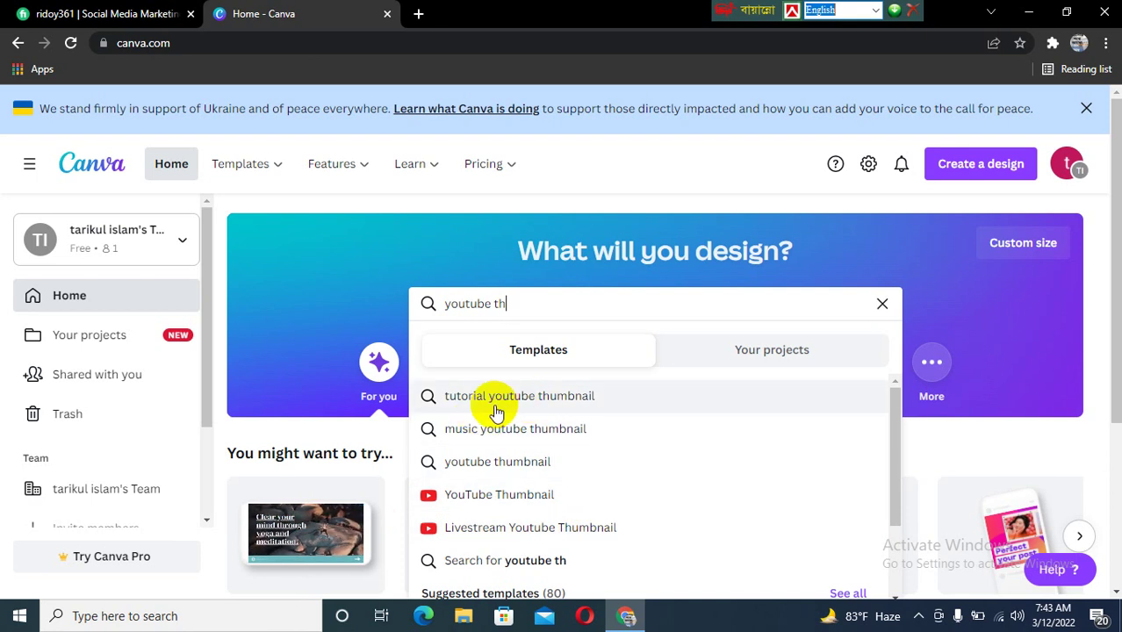
pyautogui.click(522, 395)
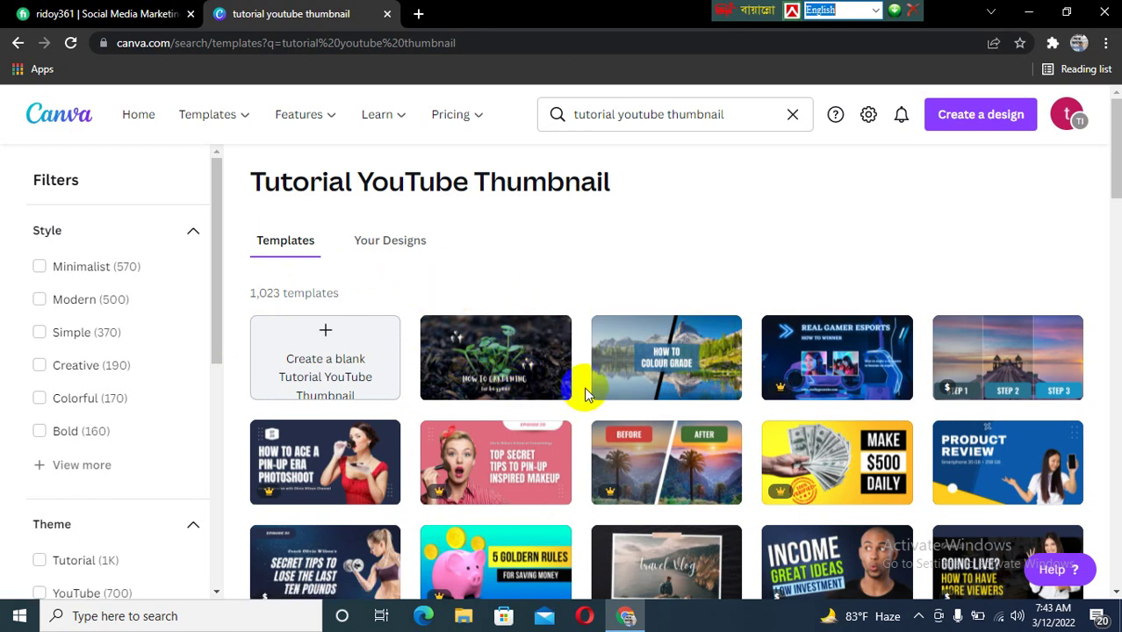
# - Look through the tutorial YouTube thumbnail templates, comparing the free, paid and Pro designs
pyautogui.scroll(-2, 587, 395)
pyautogui.scroll(-3, 587, 395)
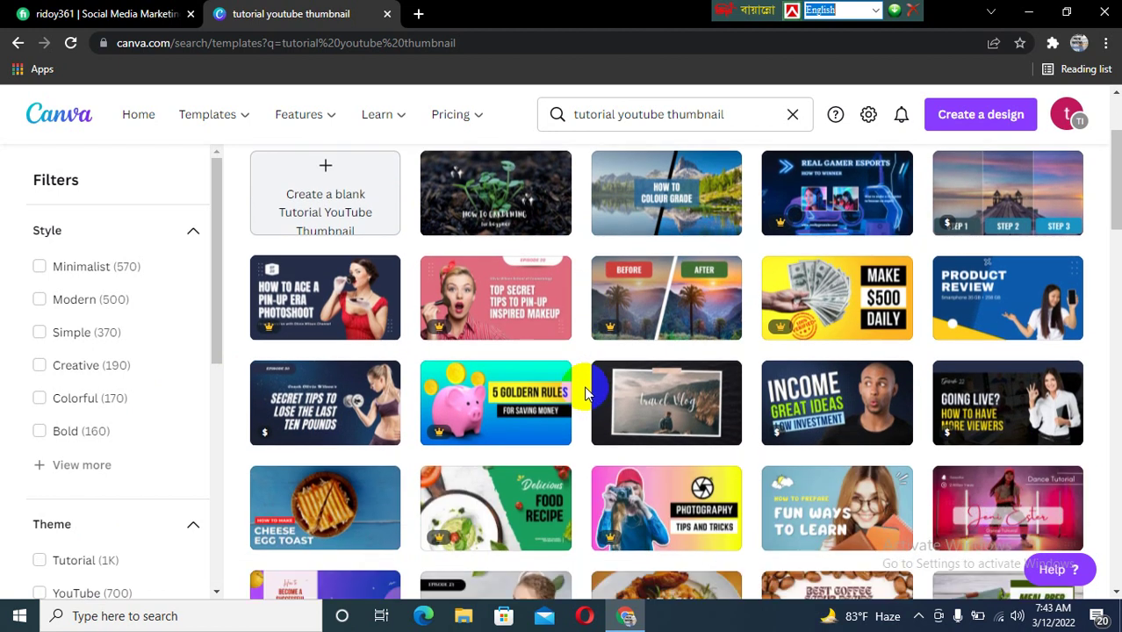
pyautogui.scroll(-2, 586, 395)
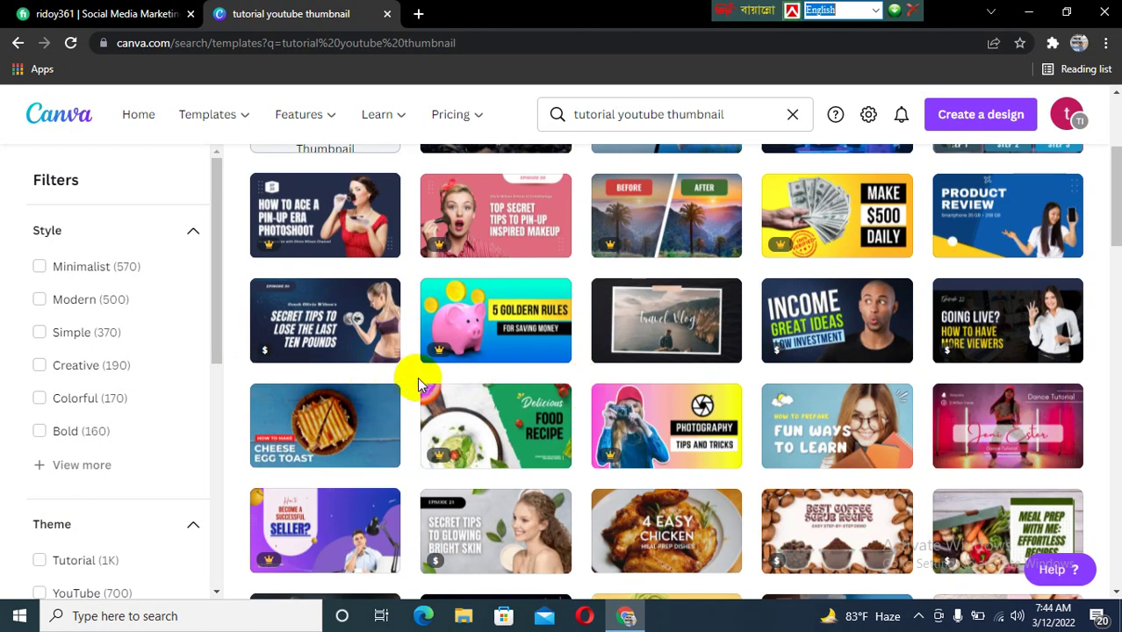
pyautogui.scroll(-4, 416, 380)
pyautogui.scroll(-4, 418, 383)
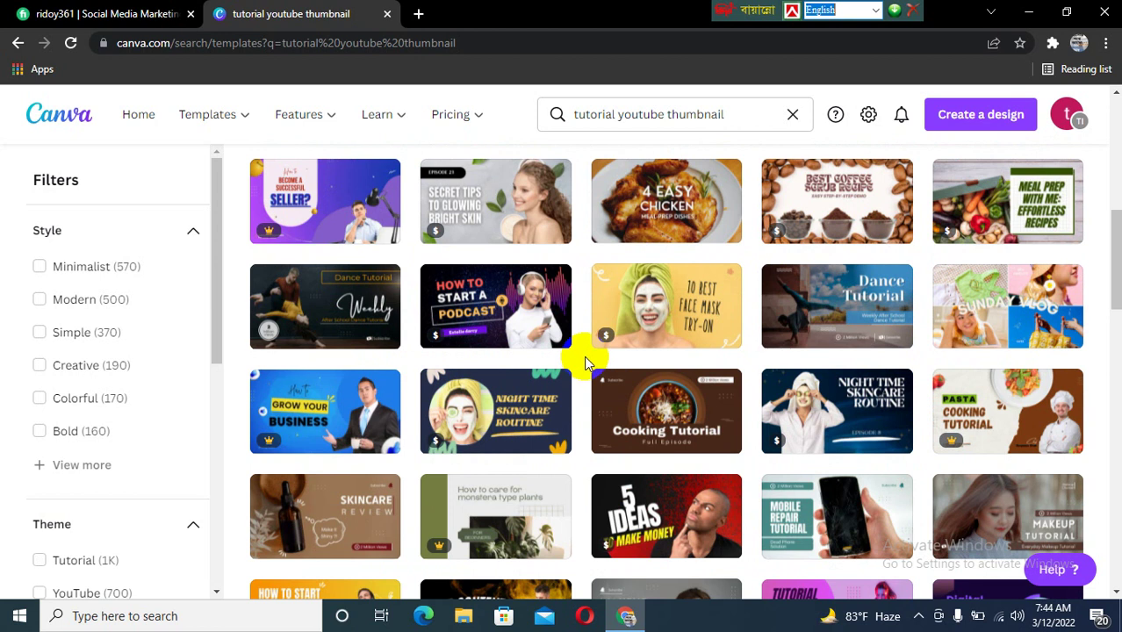
pyautogui.scroll(-1, 584, 355)
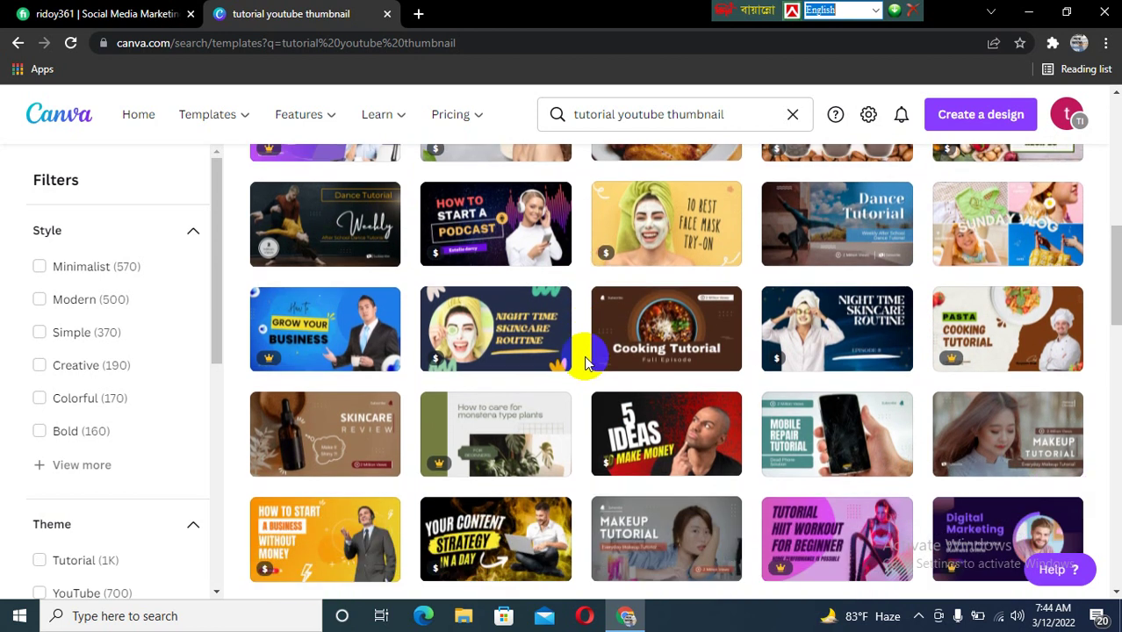
pyautogui.scroll(-2, 585, 355)
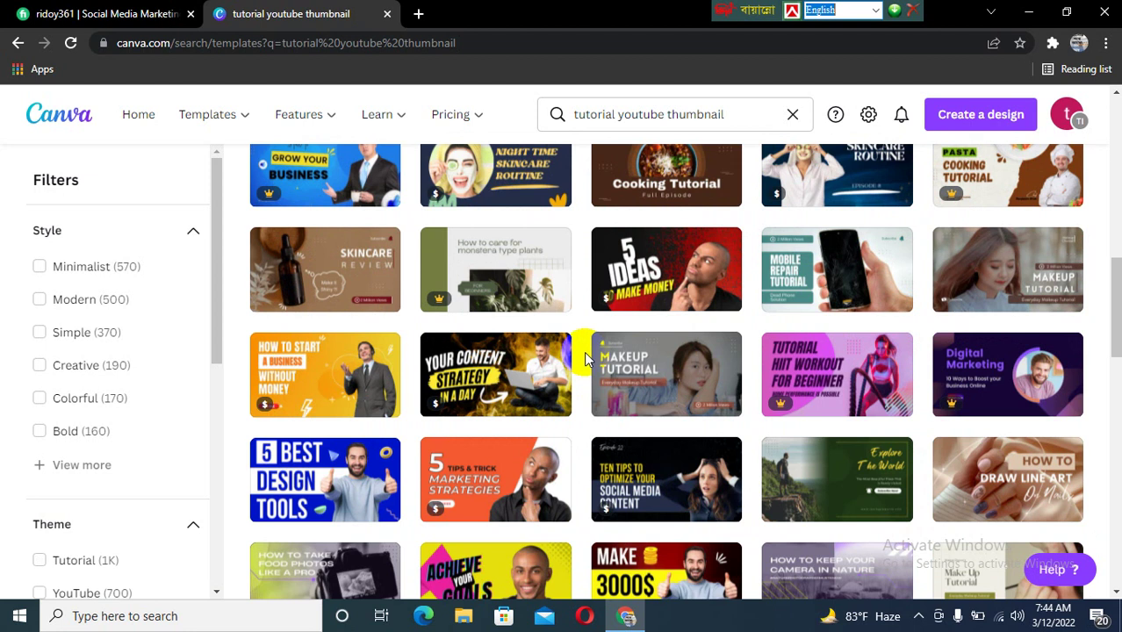
pyautogui.scroll(-2, 584, 352)
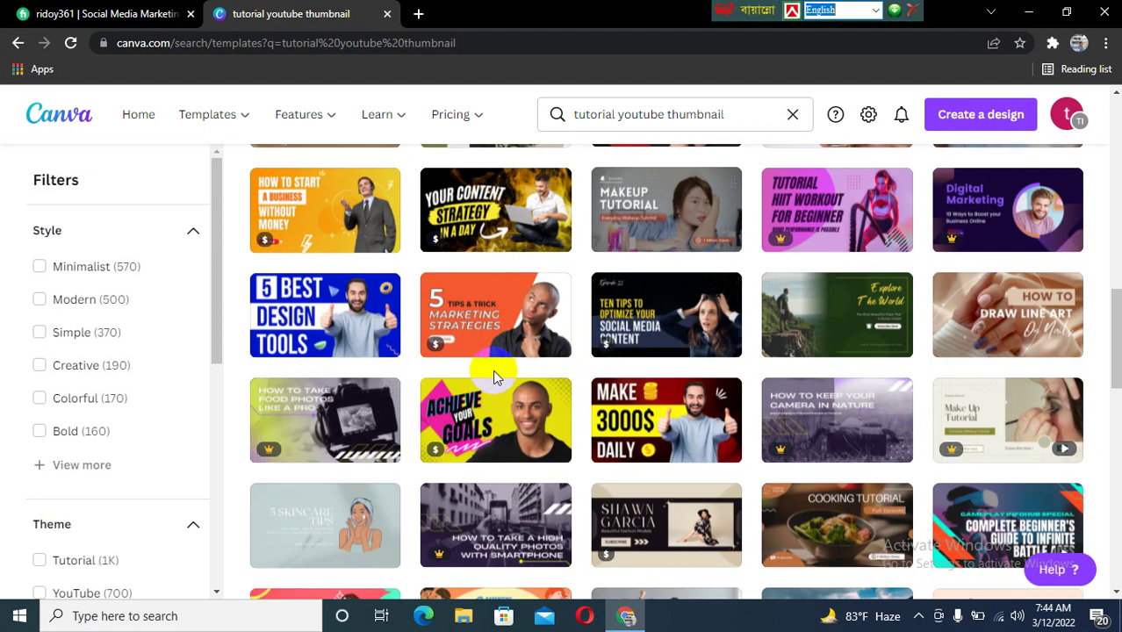
pyautogui.scroll(-1, 689, 391)
pyautogui.scroll(-2, 689, 390)
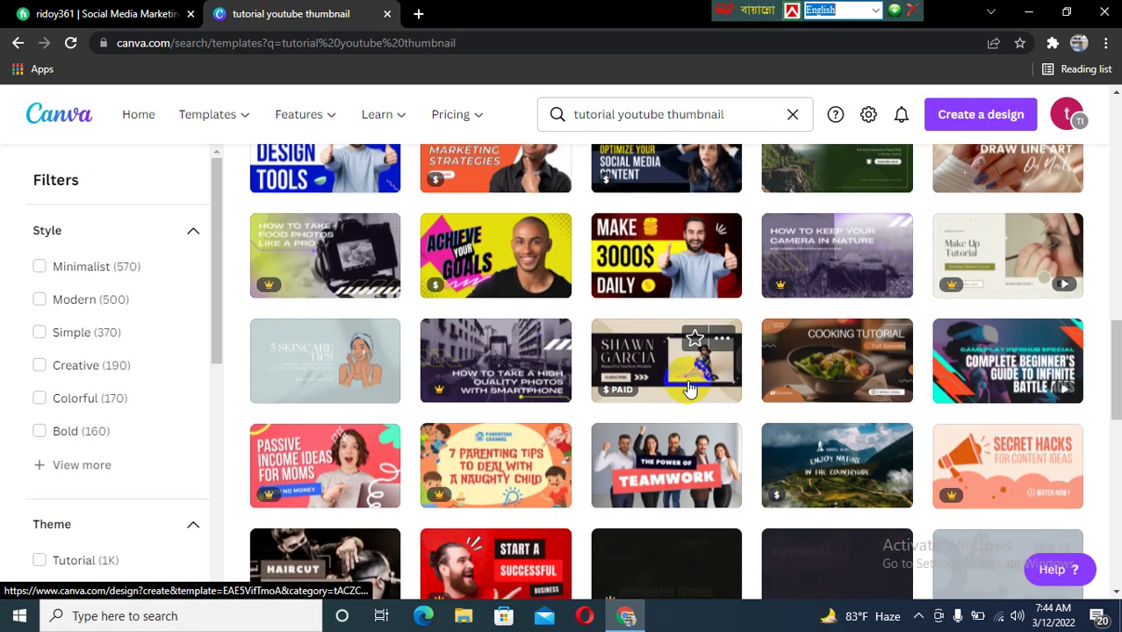
pyautogui.scroll(4, 689, 384)
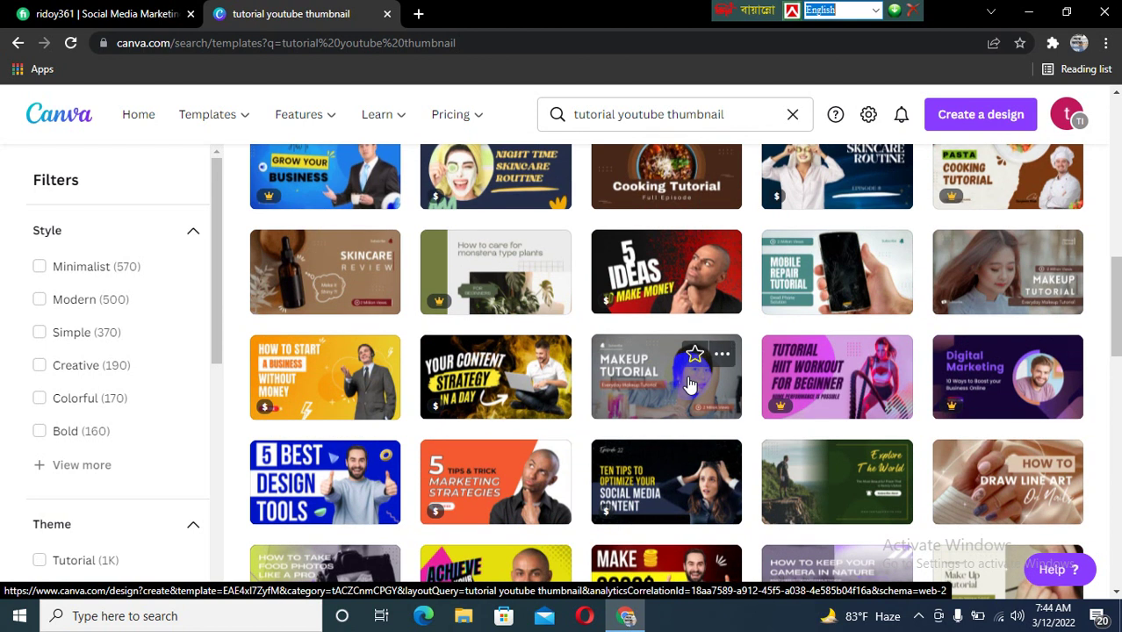
pyautogui.scroll(1, 689, 383)
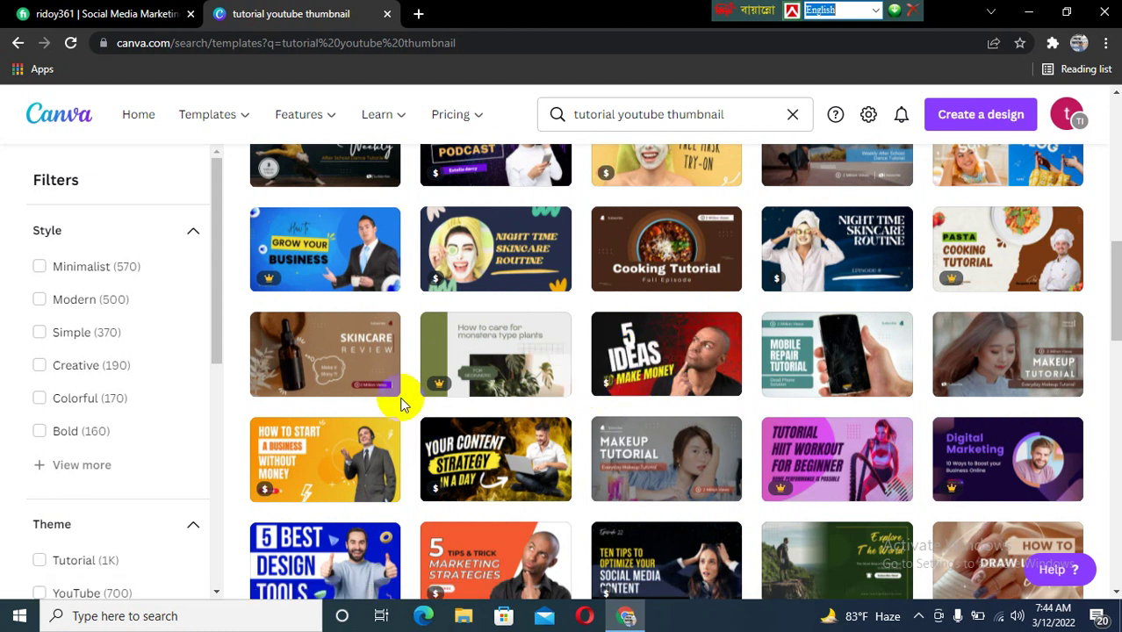
pyautogui.scroll(2, 700, 351)
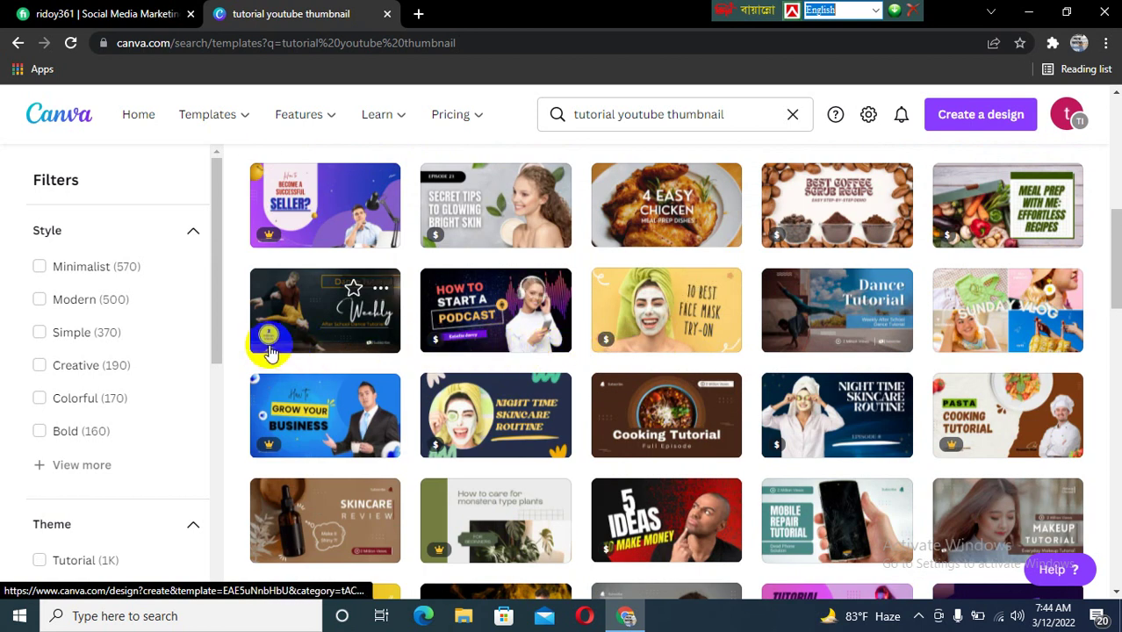
pyautogui.scroll(2, 342, 342)
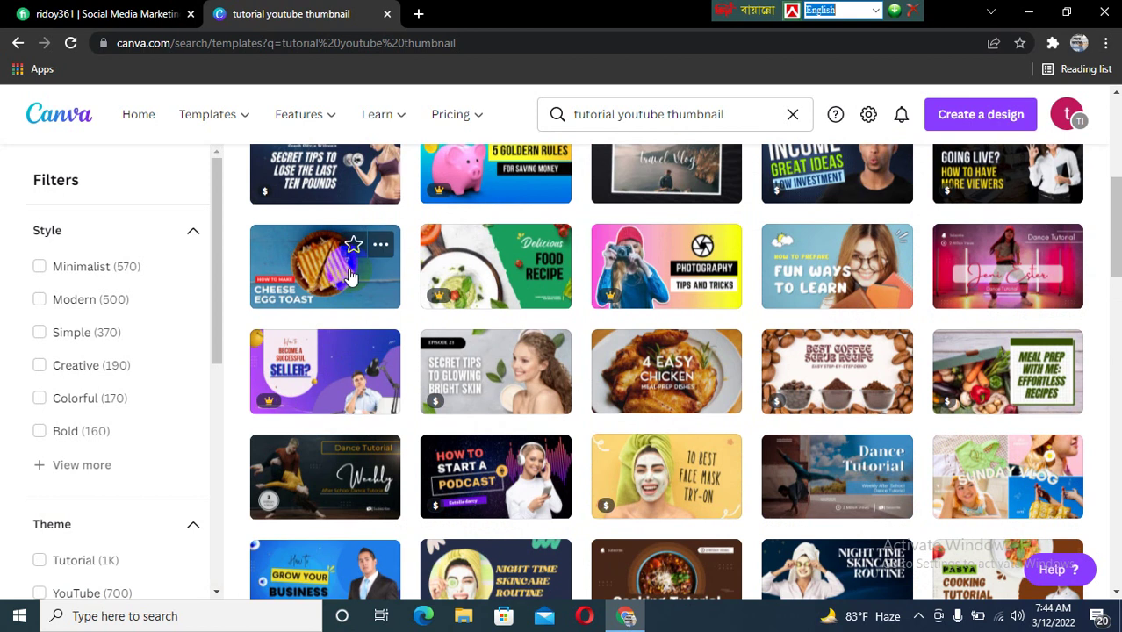
pyautogui.scroll(2, 369, 282)
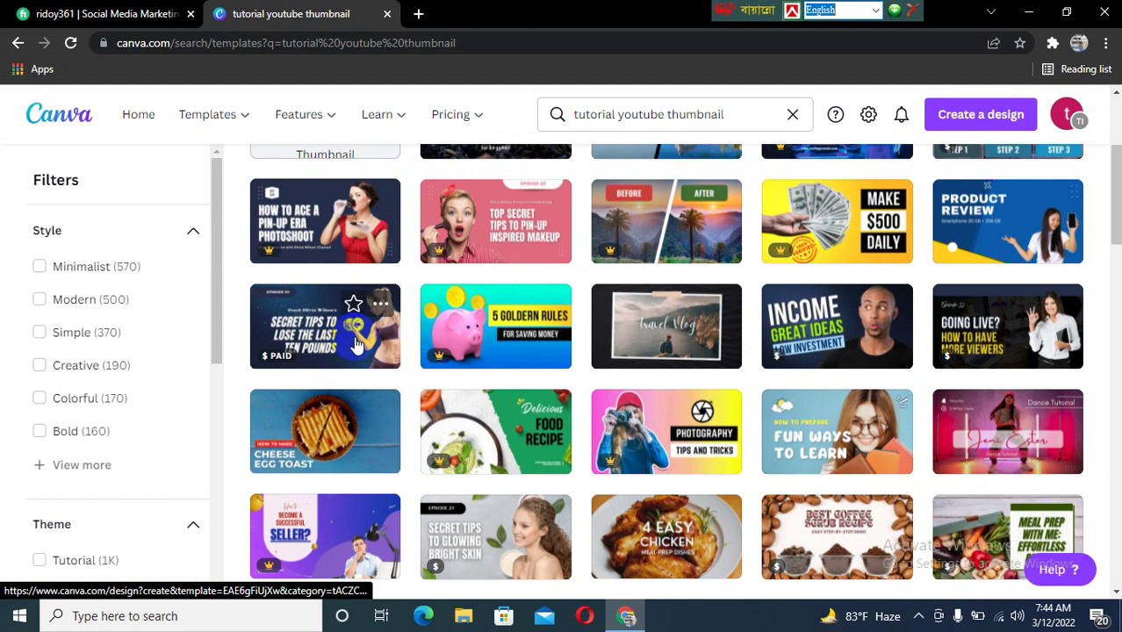
pyautogui.scroll(1, 354, 344)
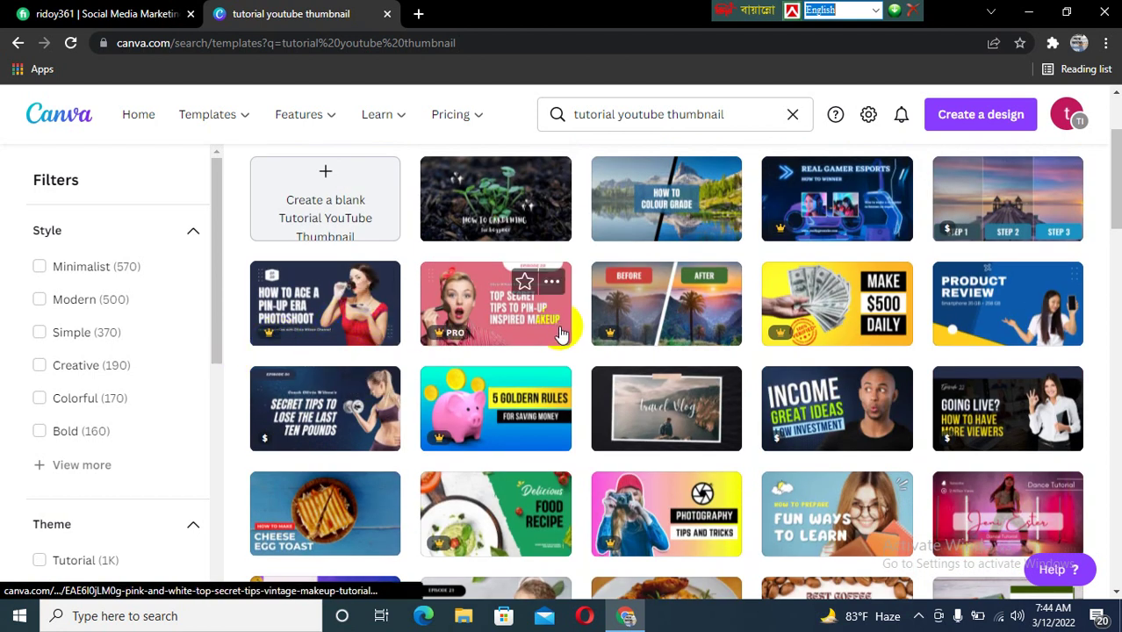
# - Open the free blue and yellow "Product Review" smartphone thumbnail template for editing
pyautogui.scroll(1, 558, 331)
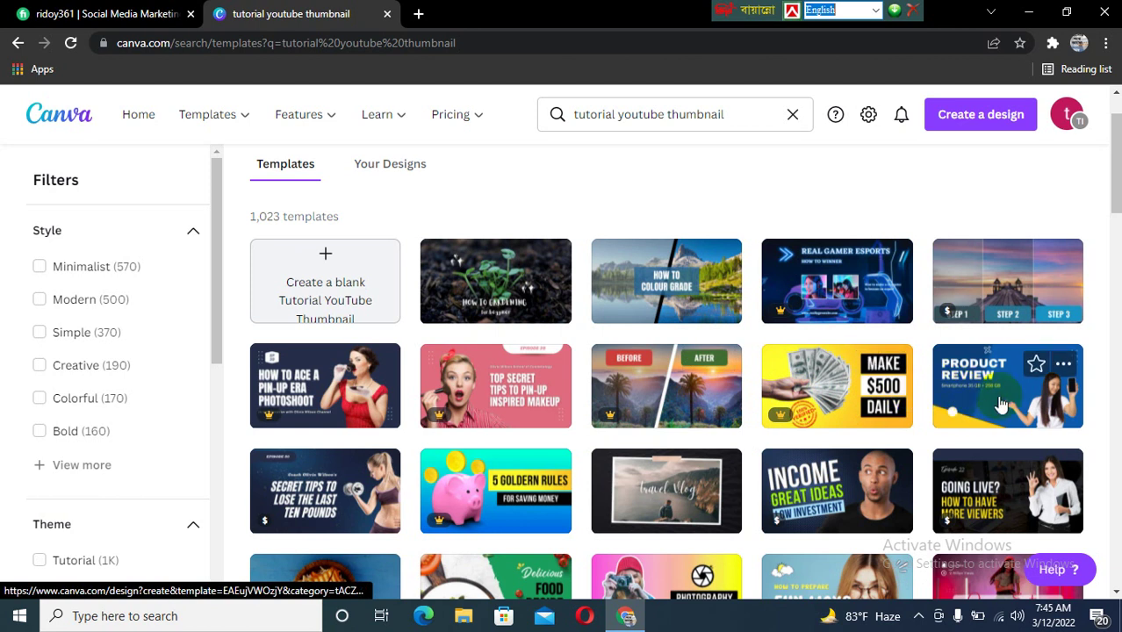
pyautogui.scroll(-1, 1005, 395)
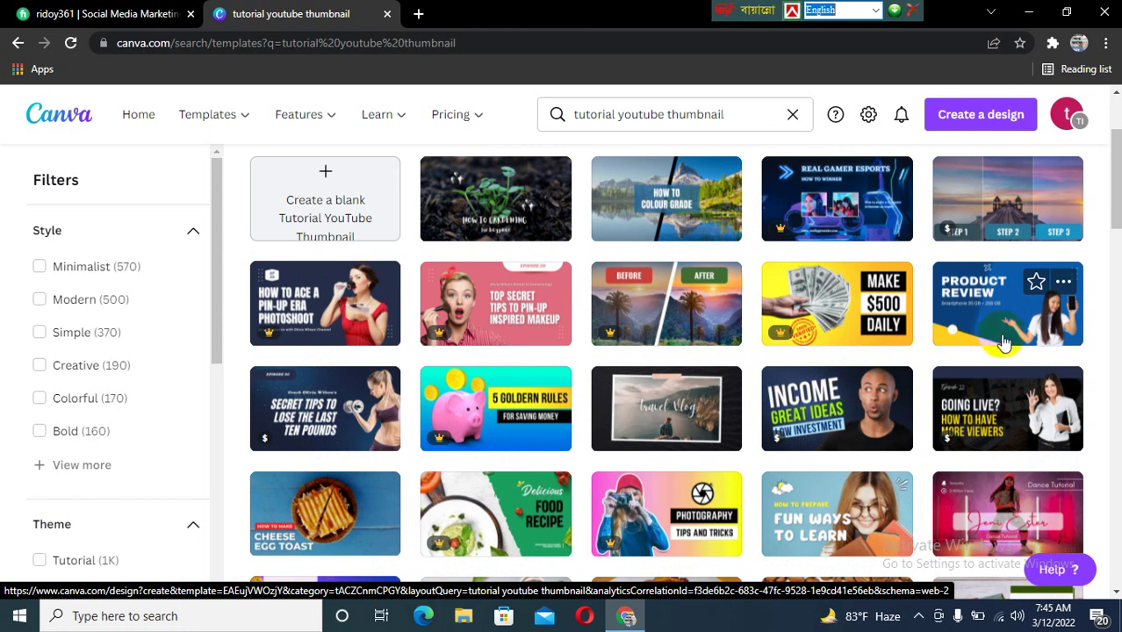
pyautogui.click(1008, 320)
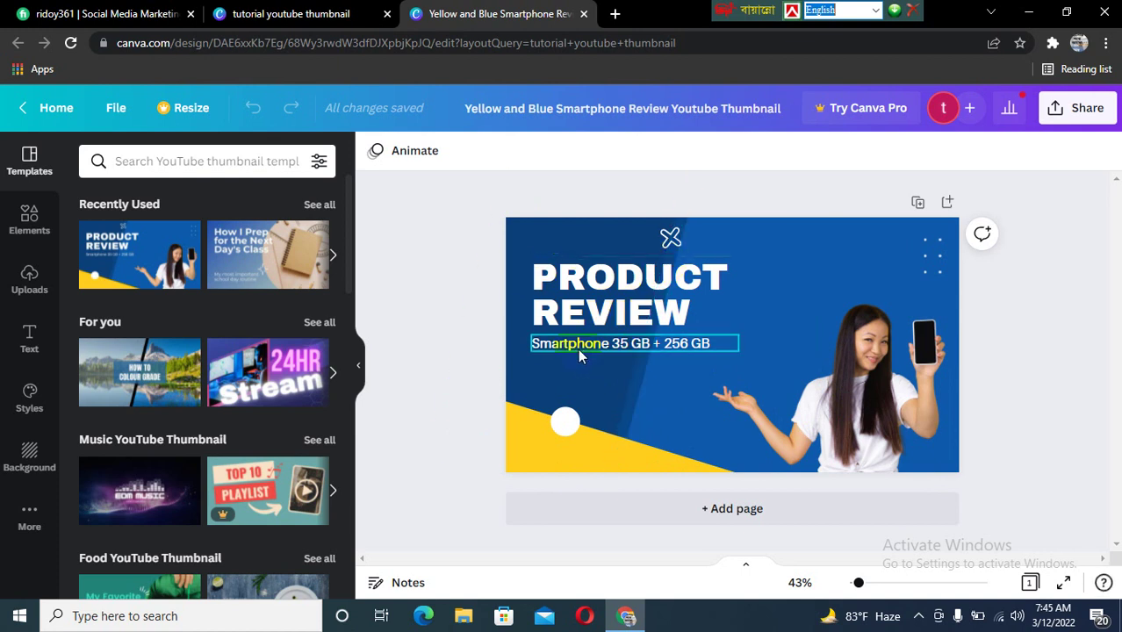
# - Delete the "PRODUCT REVIEW" heading and the "Smartphone 35 GB + 256 GB" subtitle from the thumbnail
pyautogui.rightClick(599, 276)
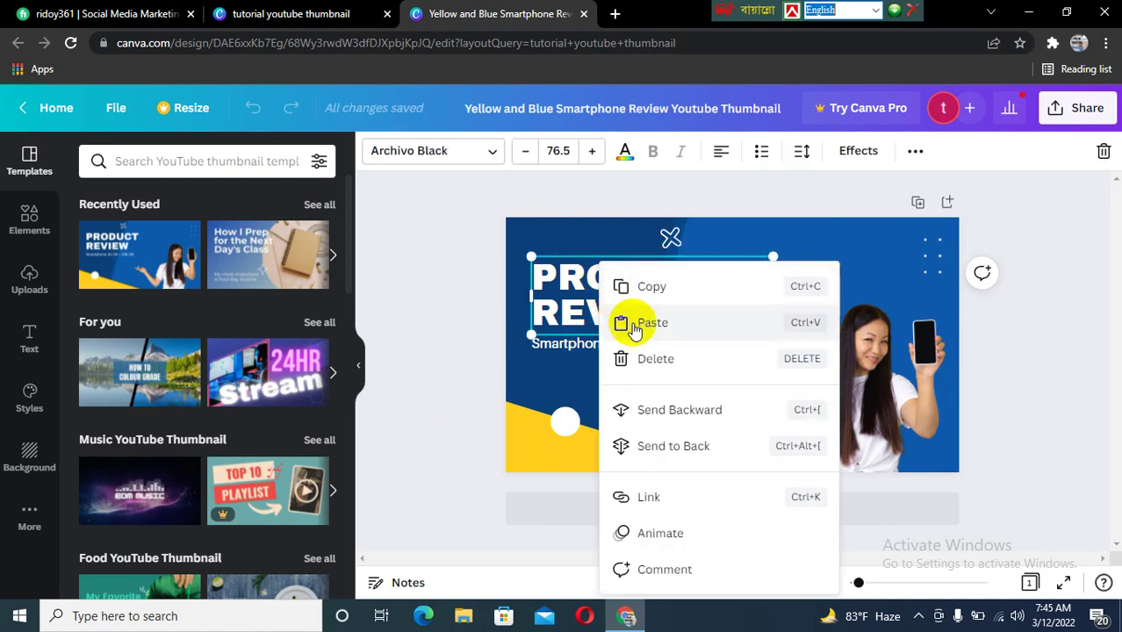
pyautogui.click(655, 358)
pyautogui.click(611, 342)
pyautogui.click(610, 342)
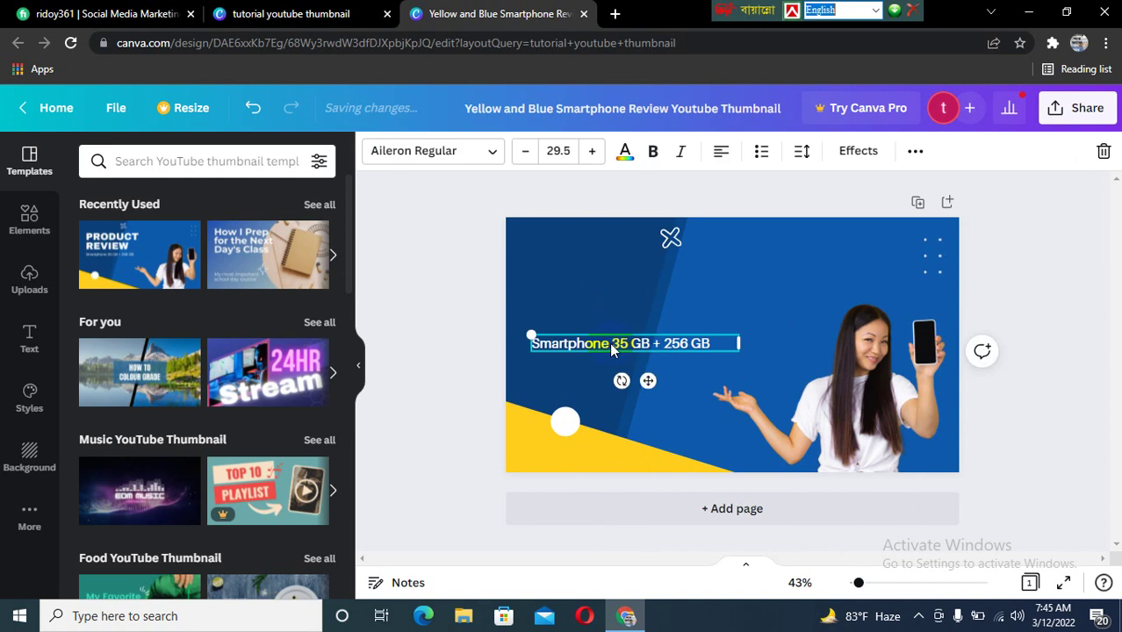
pyautogui.rightClick(610, 342)
pyautogui.click(658, 359)
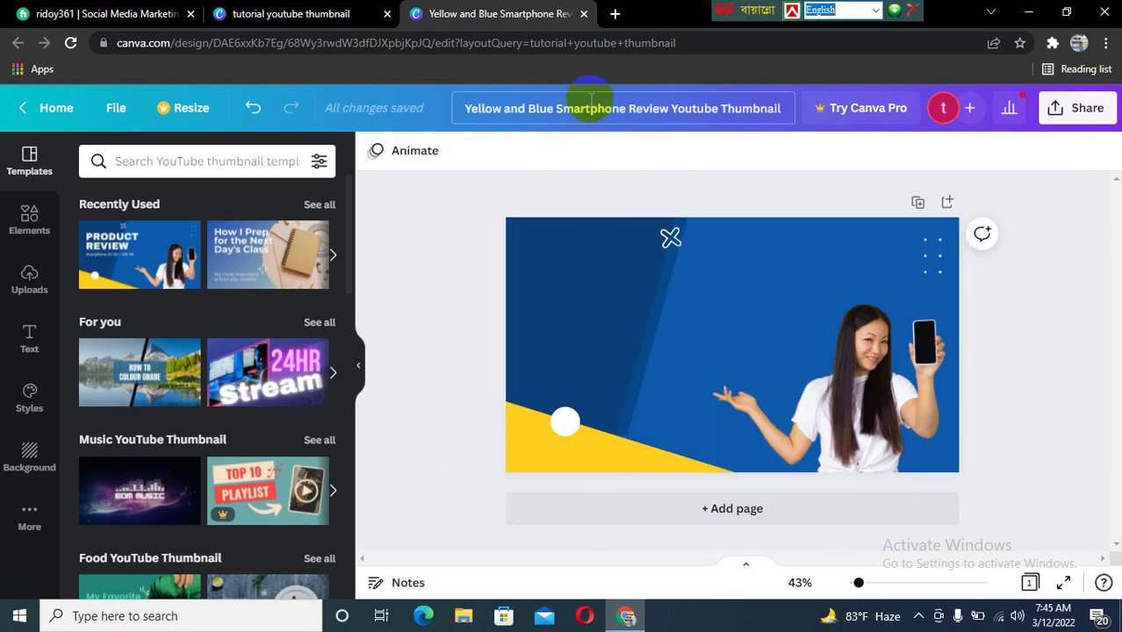
pyautogui.click(690, 374)
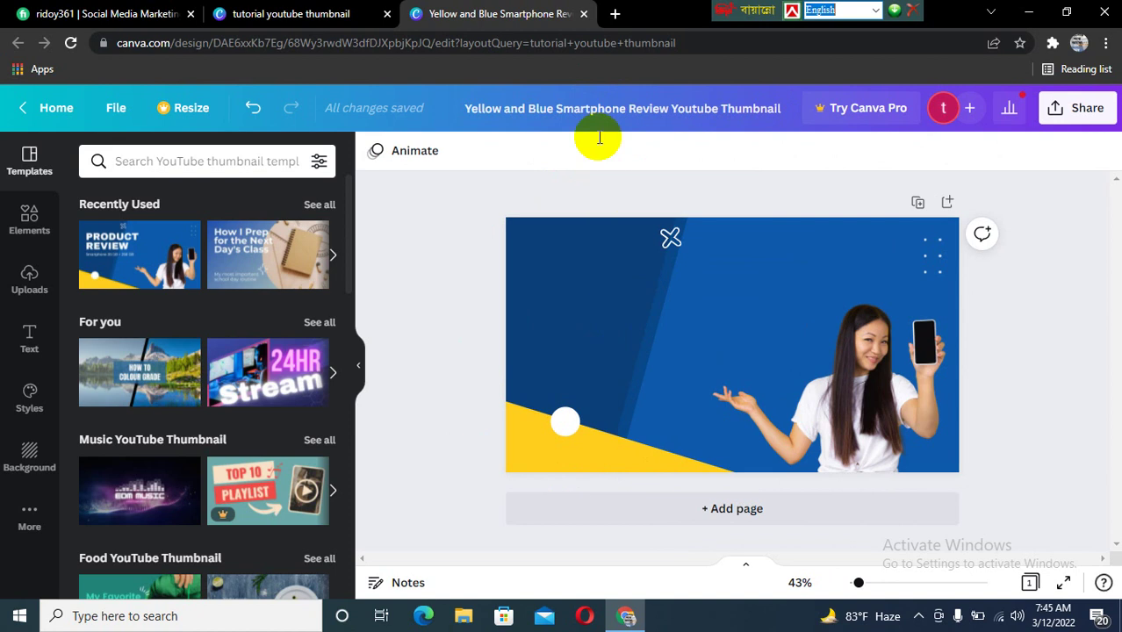
# - Open the Google Translate website in a new browser tab by searching Google for "google translate"
pyautogui.click(615, 13)
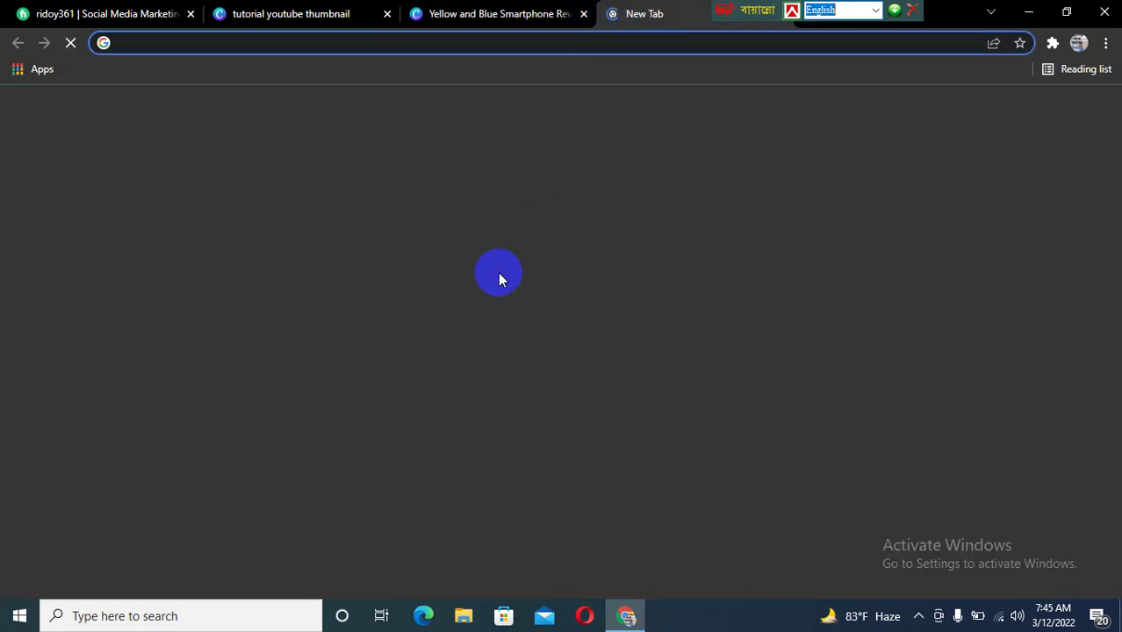
pyautogui.click(490, 343)
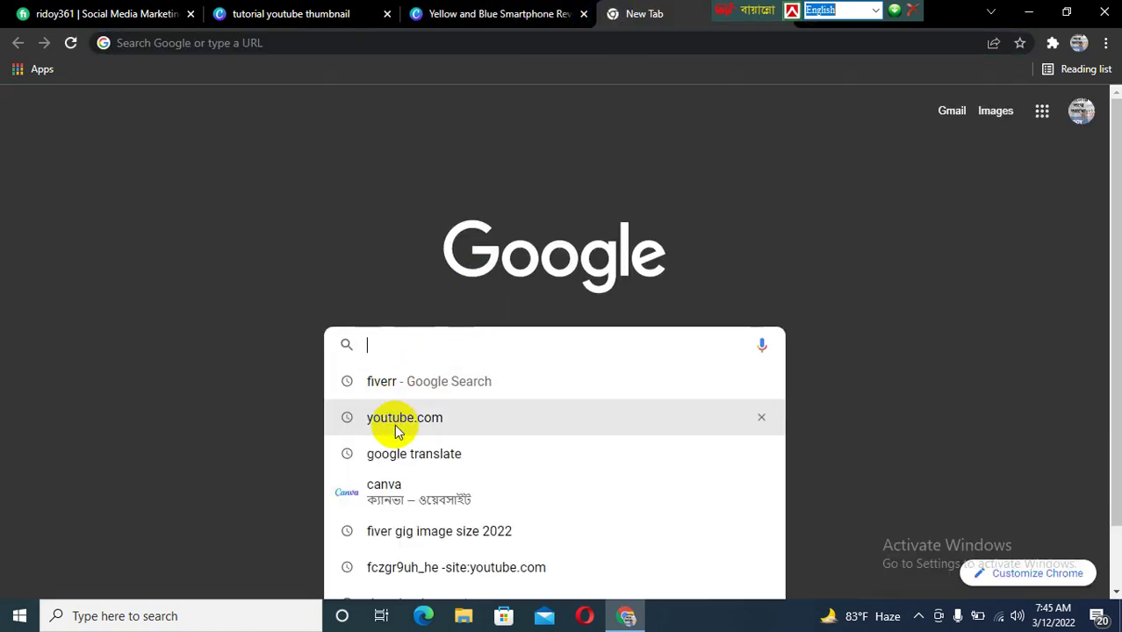
pyautogui.click(408, 455)
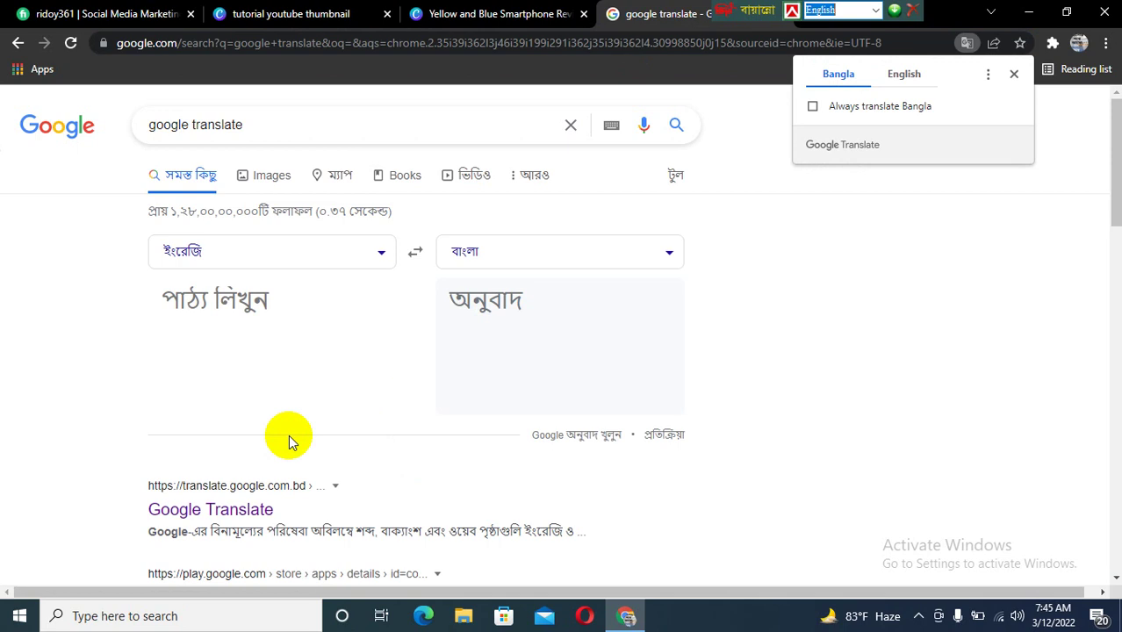
pyautogui.click(219, 516)
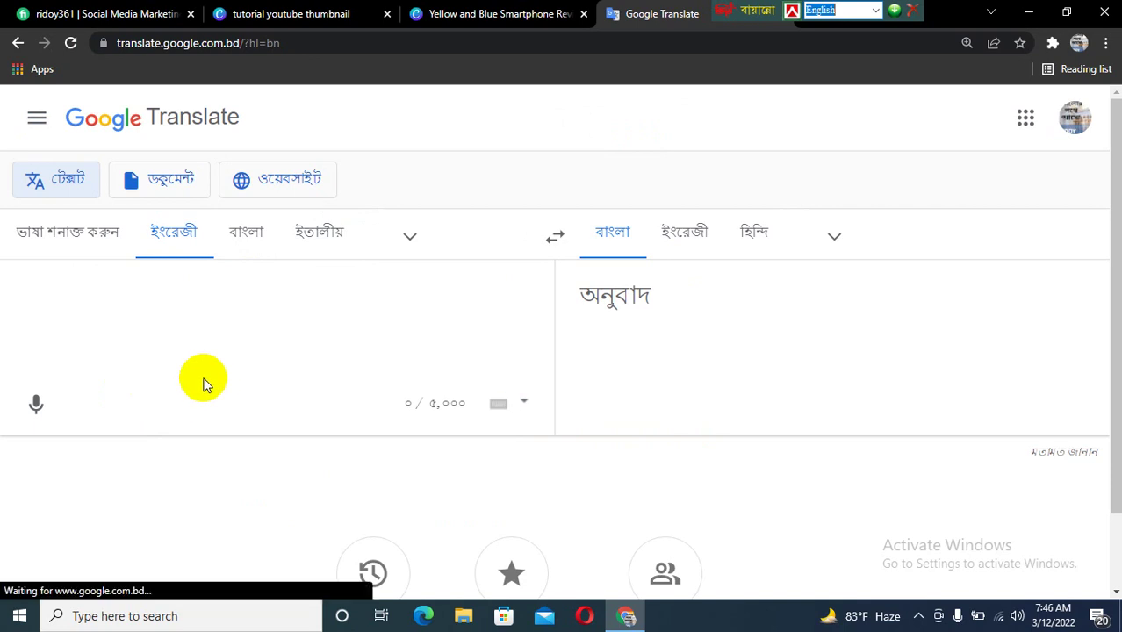
# - Set Bangla as the source language and dictate the title "ক্যানভা দিয়ে ইউটিউব থাম্বনেইল ডিজাইন" by voice for translation into English
pyautogui.click(238, 244)
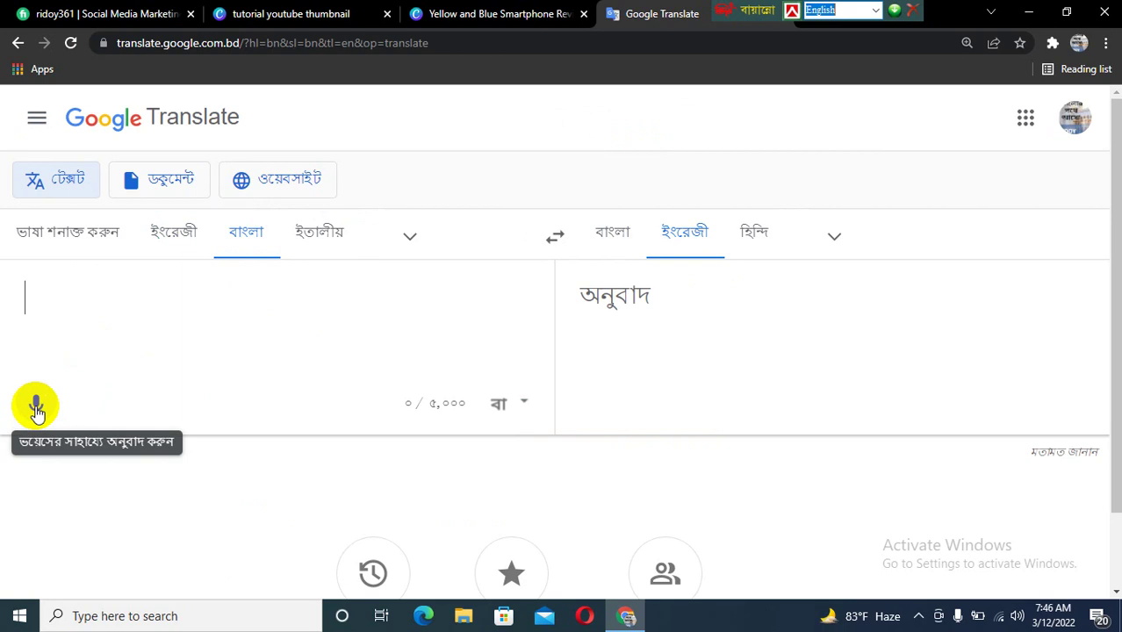
pyautogui.click(36, 407)
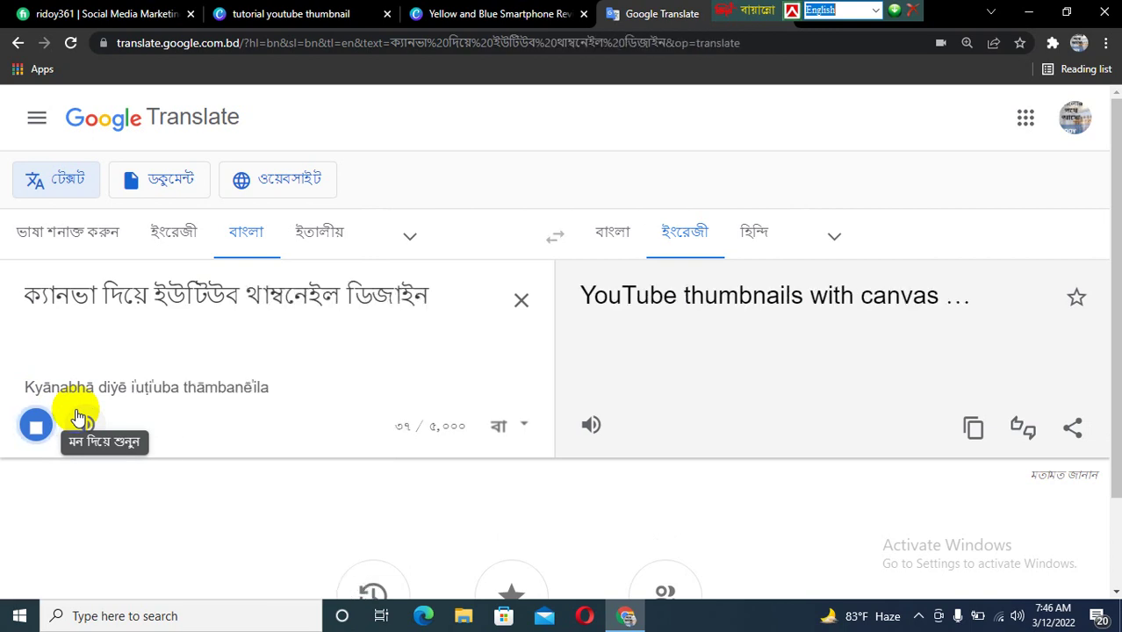
pyautogui.click(33, 427)
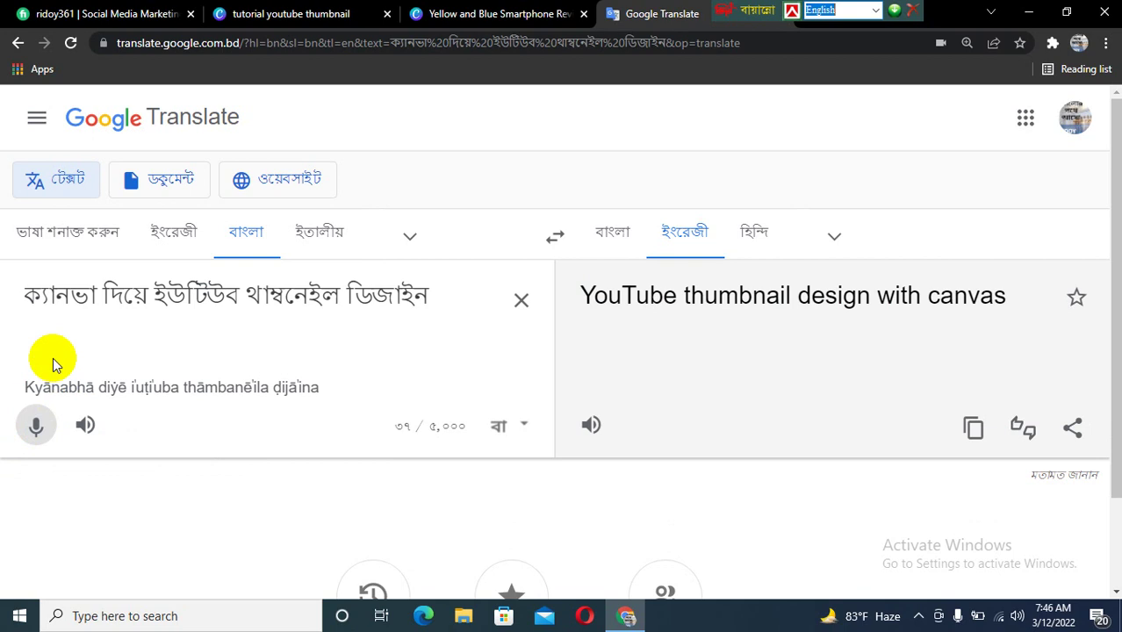